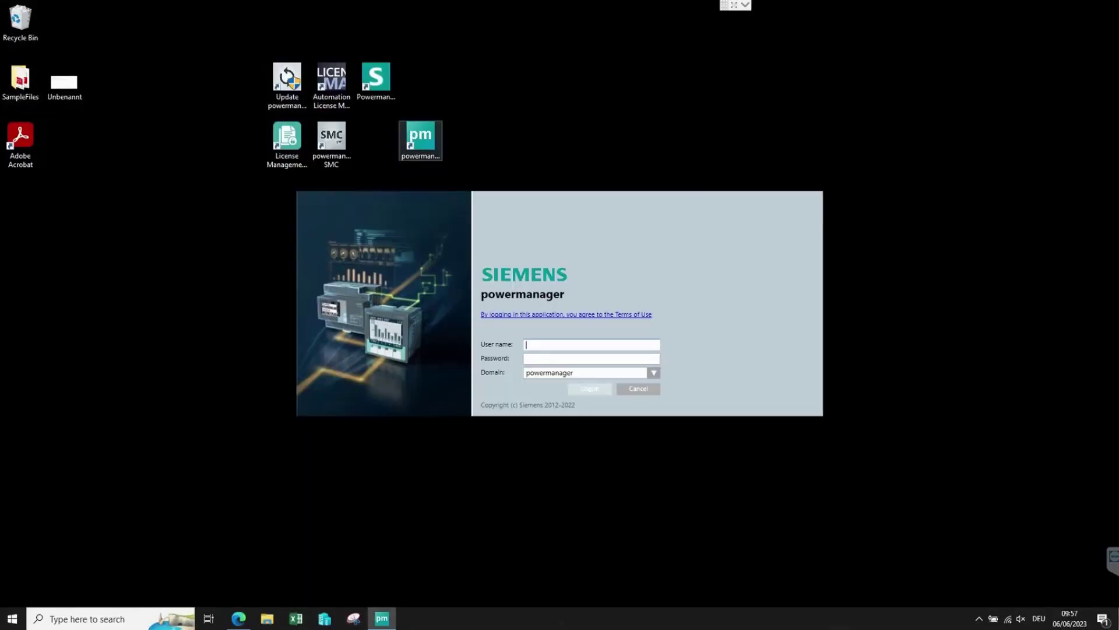
{"action": "type", "text": "def"}
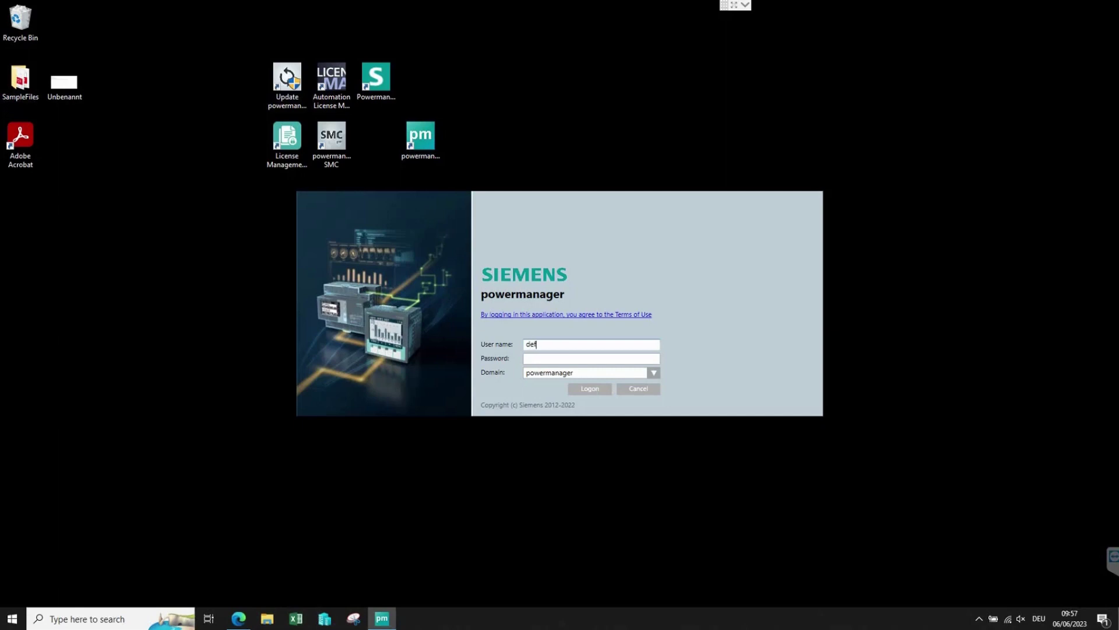
{"action": "type", "text": "aultadmin"}
Log on as the default administrator to reach the Powermanager summary with its trend chart
{"action": "key", "text": "Tab"}
{"action": "key", "text": "Return"}
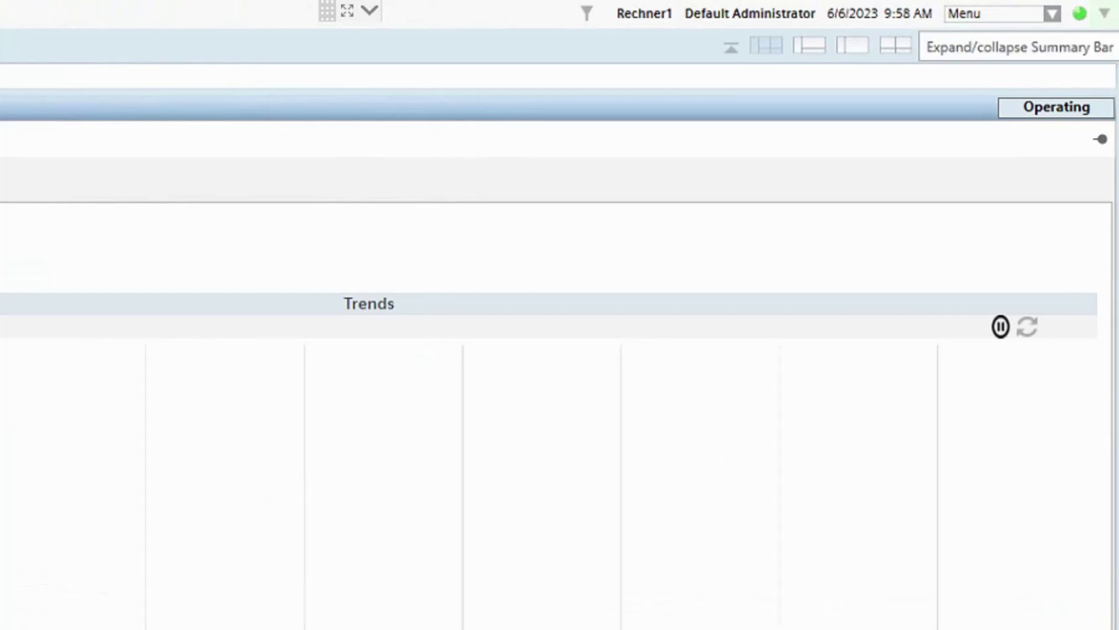
Reveal the alarm category tiles in the summary bar, then show the help, log-off and exit menu
{"action": "left_click", "coordinate": [1104, 13]}
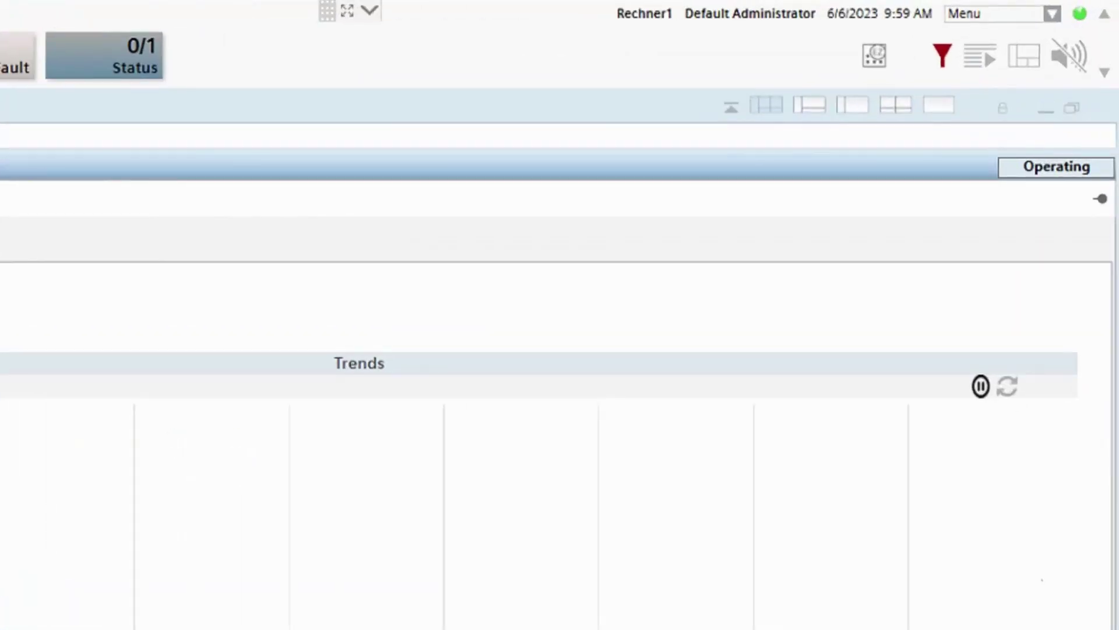
{"action": "left_click", "coordinate": [1052, 13]}
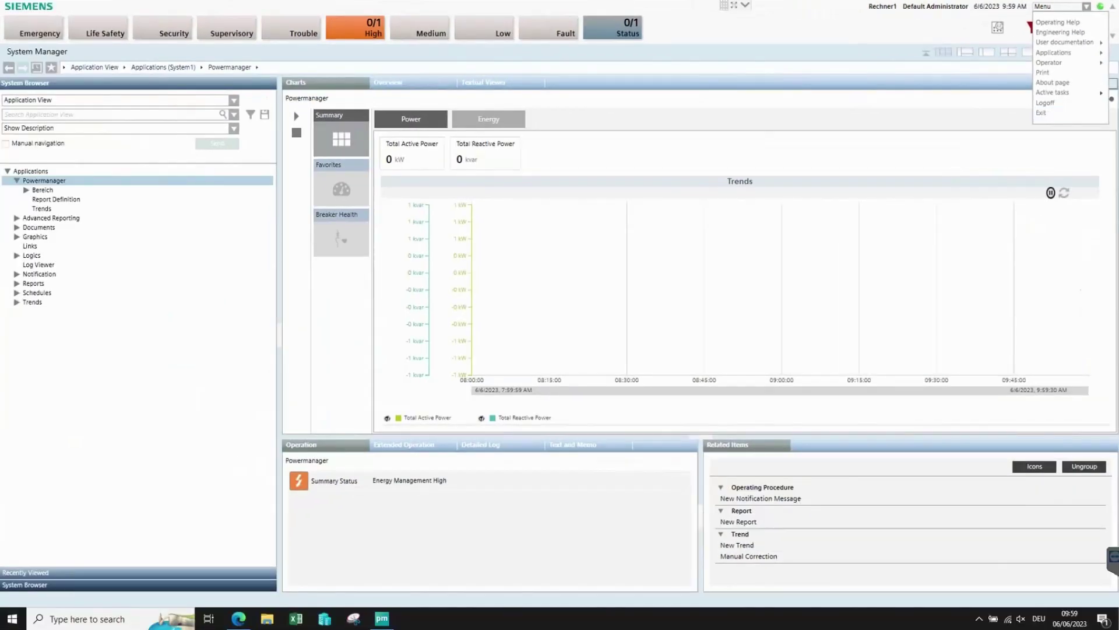
Dismiss the main menu and maximize the System Manager window
{"action": "key", "text": "Escape"}
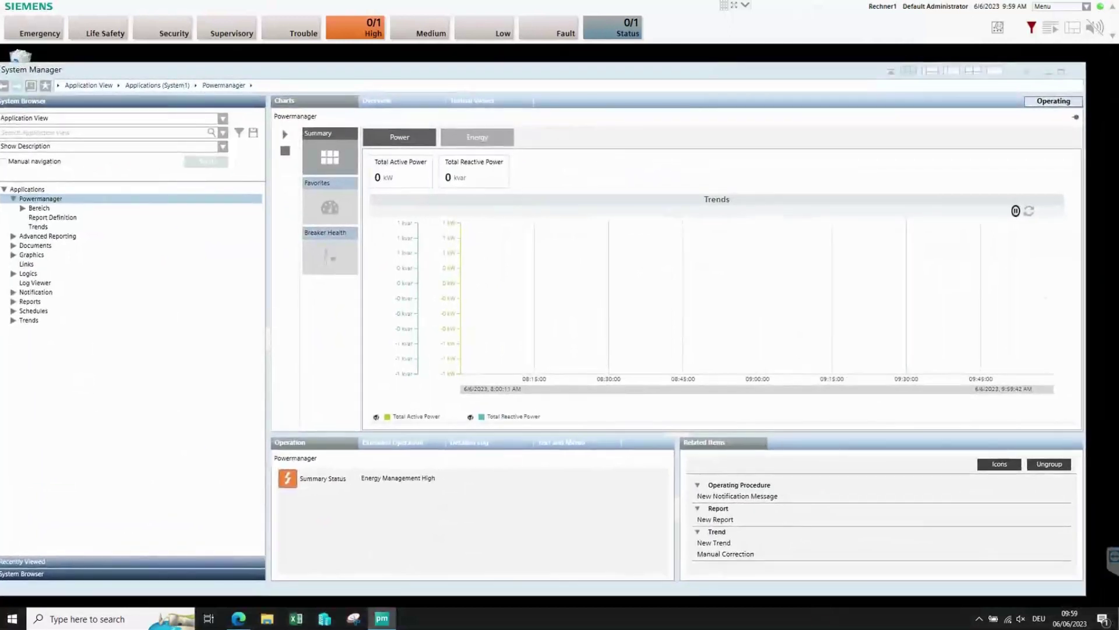
{"action": "key", "text": "super+Up"}
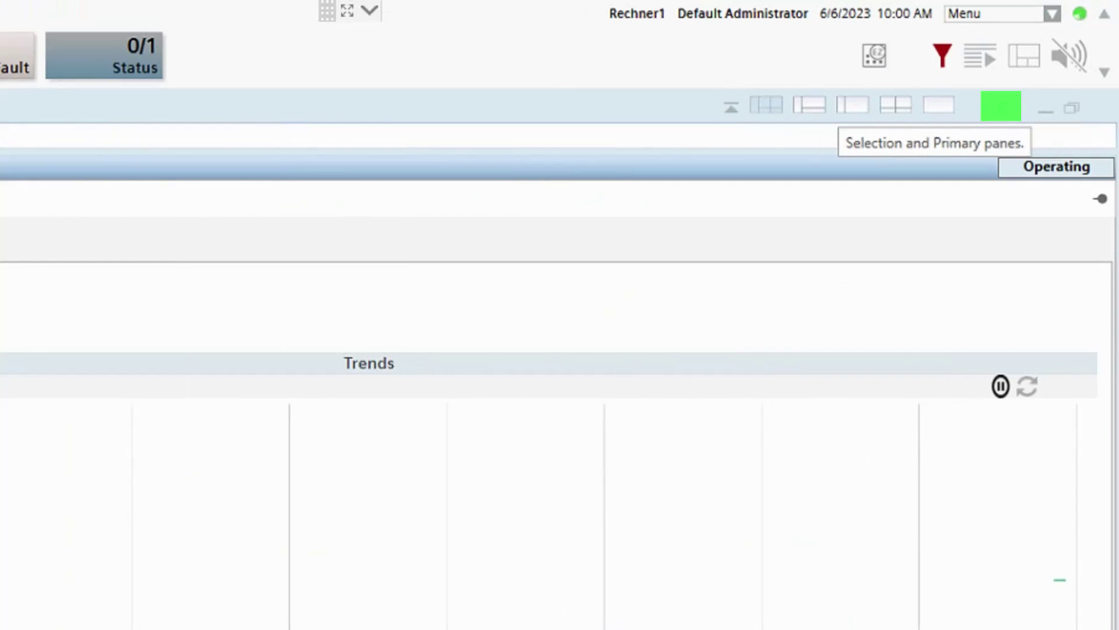
Switch to another pane layout and jump to the Bereich favorite location
{"action": "left_click", "coordinate": [1000, 106]}
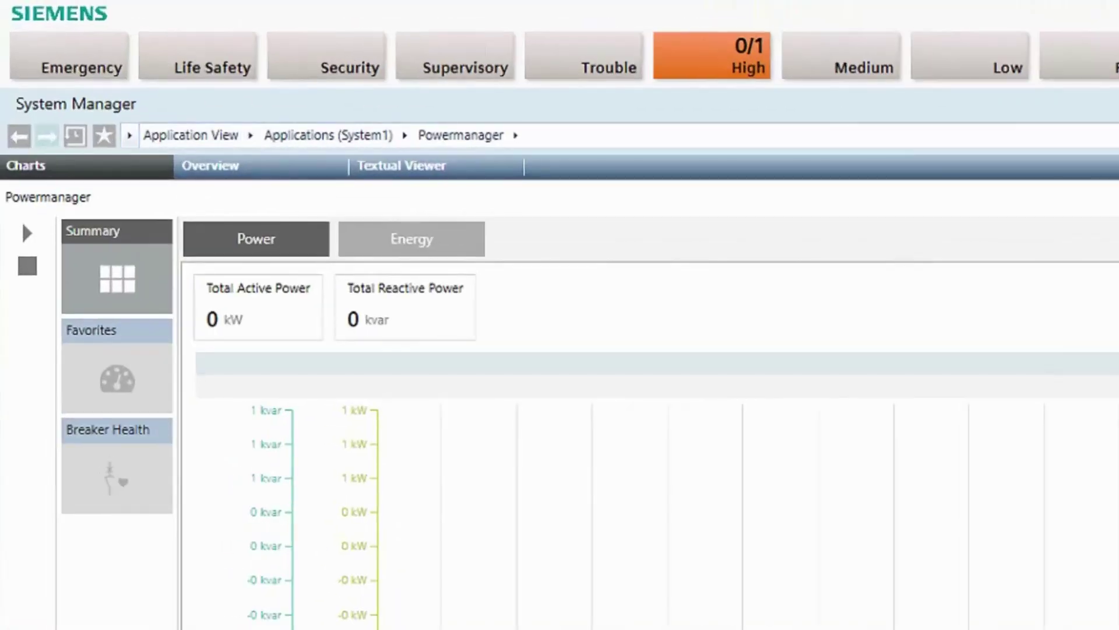
{"action": "left_click", "coordinate": [103, 135]}
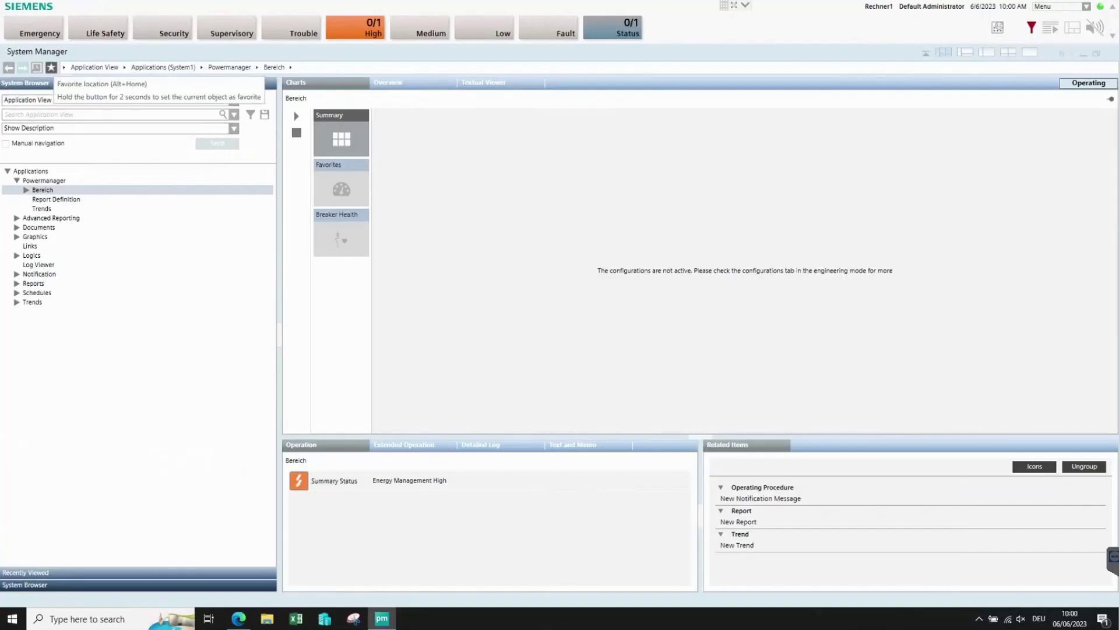
Select Powermanager, switch to Management View, and expand System Settings to list Users, Security and Views
{"action": "left_click", "coordinate": [51, 68]}
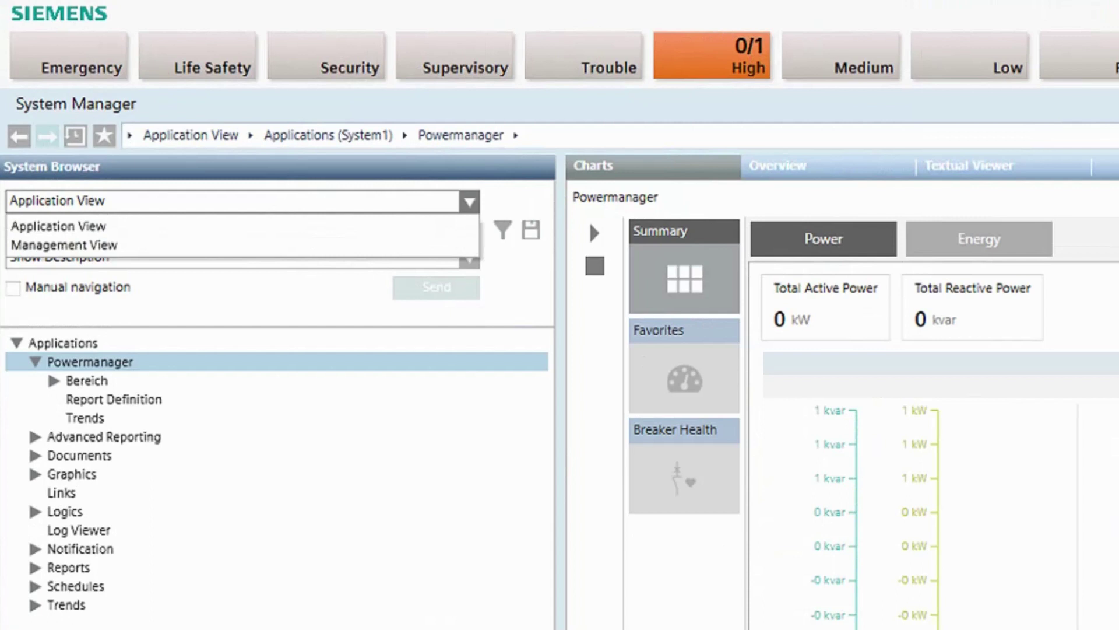
{"action": "key", "text": "Down"}
{"action": "key", "text": "Return"}
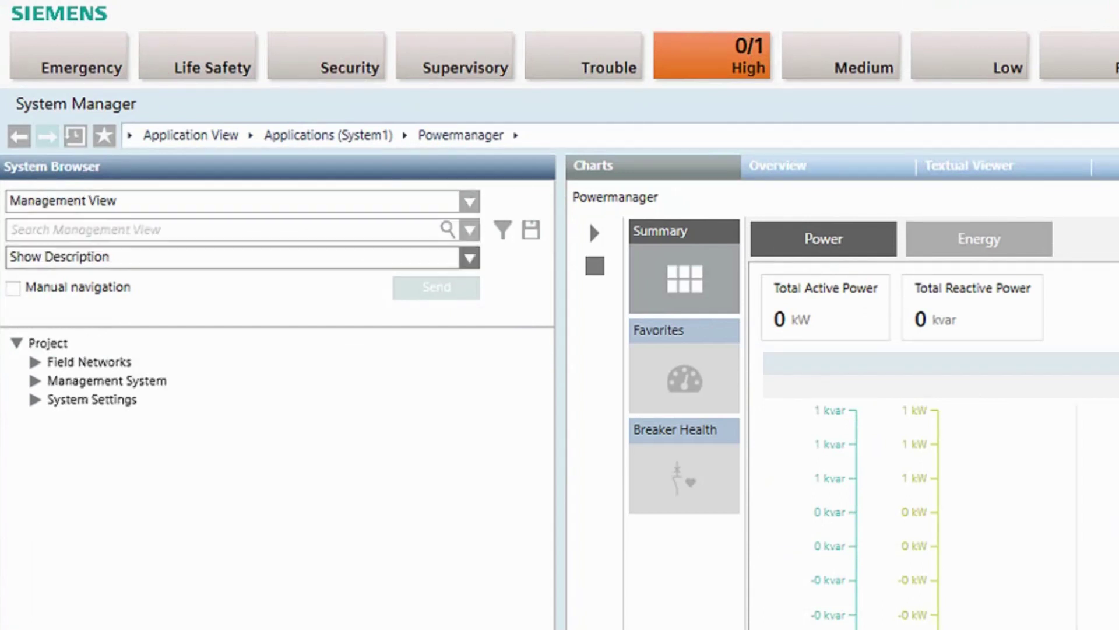
{"action": "key", "text": "Down"}
{"action": "key", "text": "Down"}
{"action": "key", "text": "Down"}
{"action": "key", "text": "Right"}
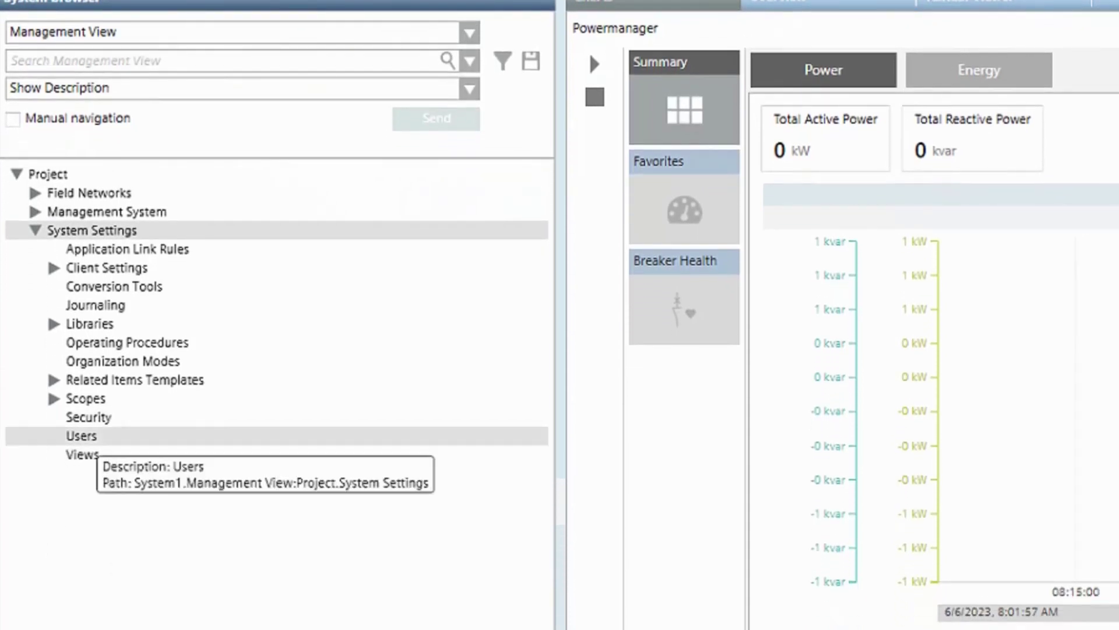
View the three Users accounts, enter Engineering mode, and open Bereich's area configuration
{"action": "left_click", "coordinate": [81, 436]}
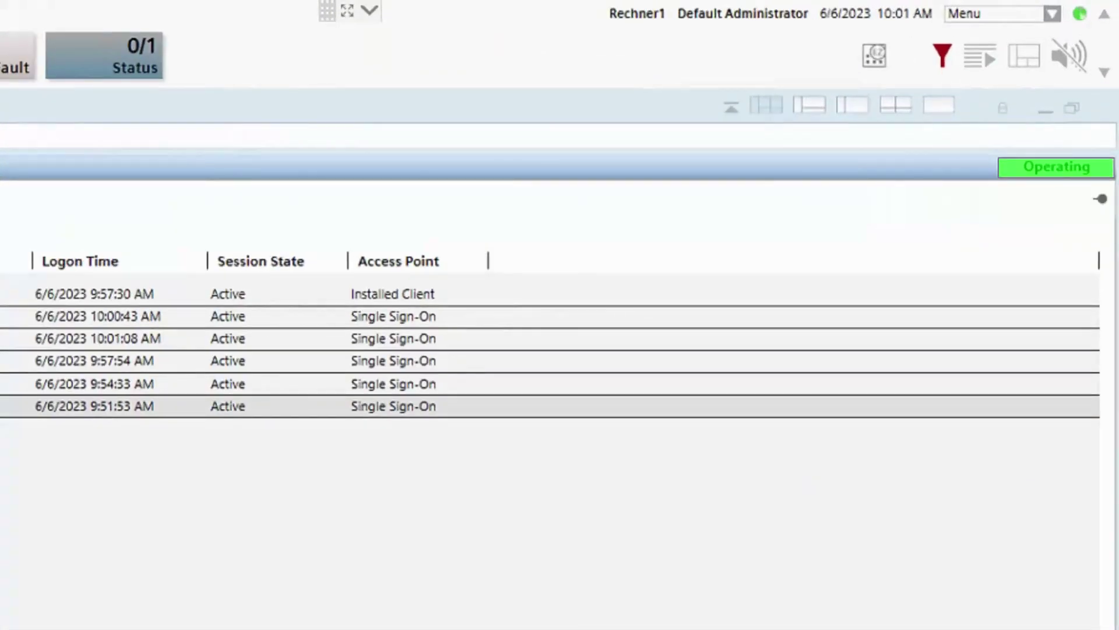
{"action": "left_click", "coordinate": [1057, 166]}
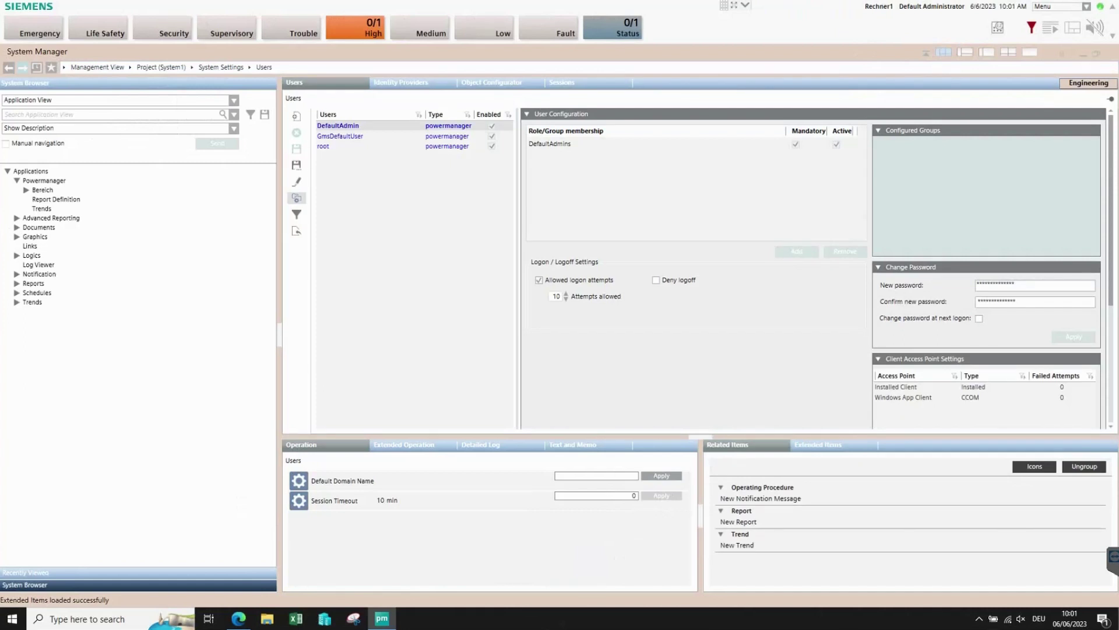
{"action": "left_click", "coordinate": [42, 191]}
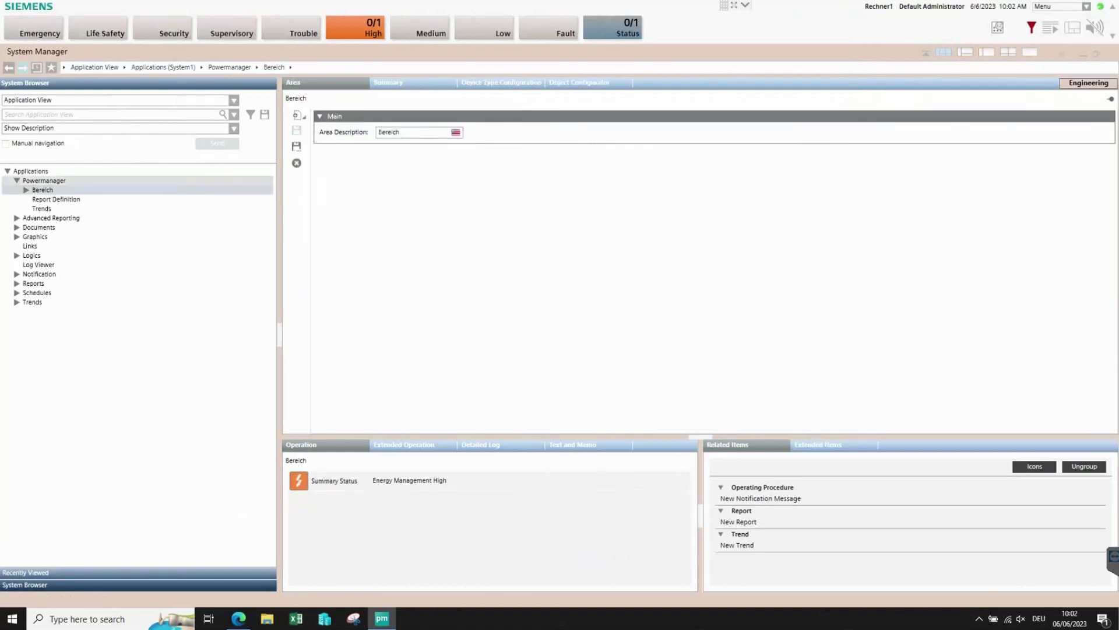
Open the Powermanager system configuration and bring up the New object dialog for an Area
{"action": "left_click", "coordinate": [44, 180]}
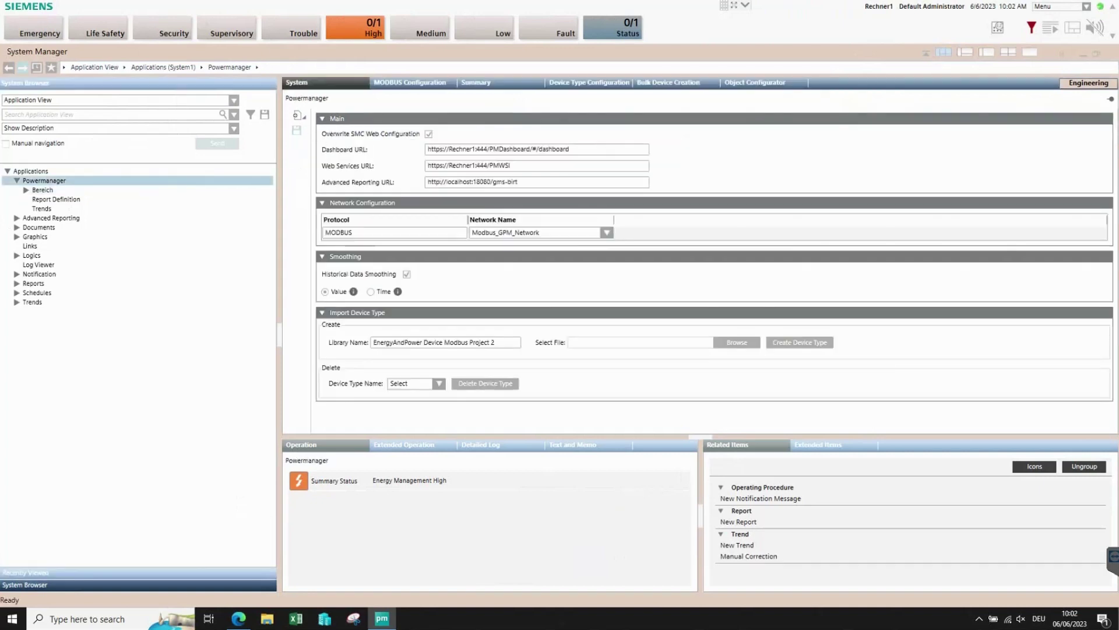
{"action": "left_click", "coordinate": [296, 116]}
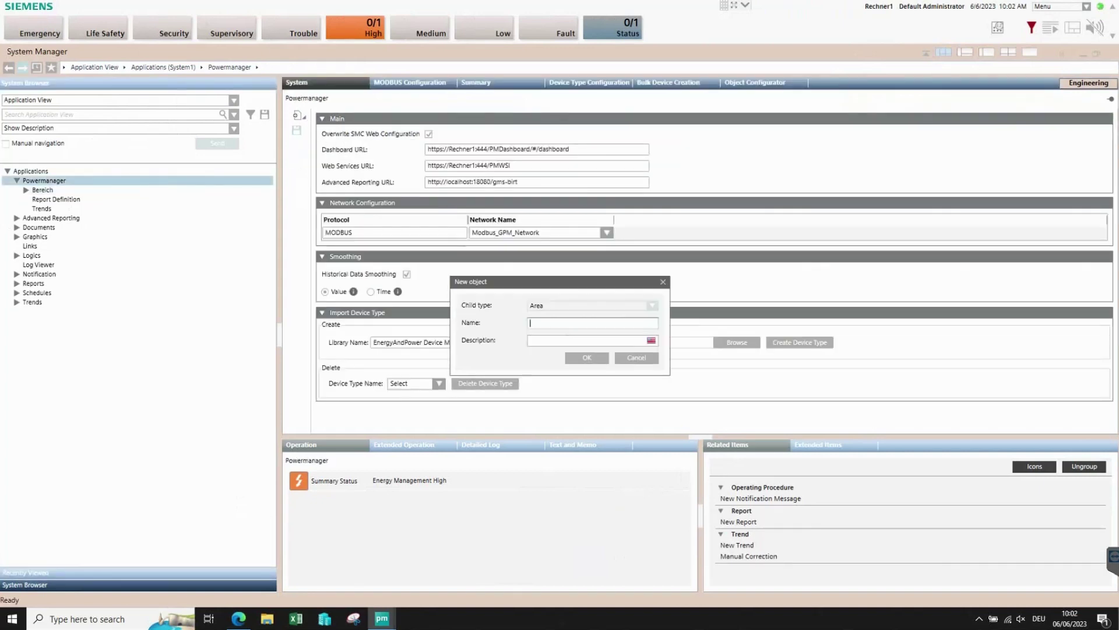